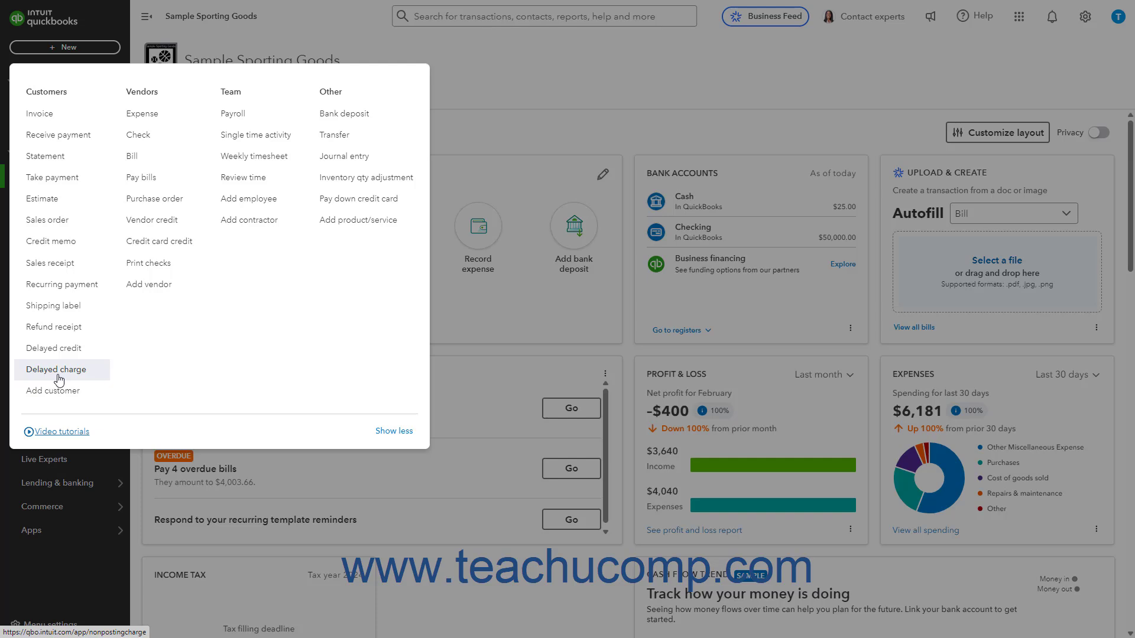
Start a delayed charge for County Parks Department dated 03/04/2025.
{"action": "left_click", "coordinate": [56, 370]}
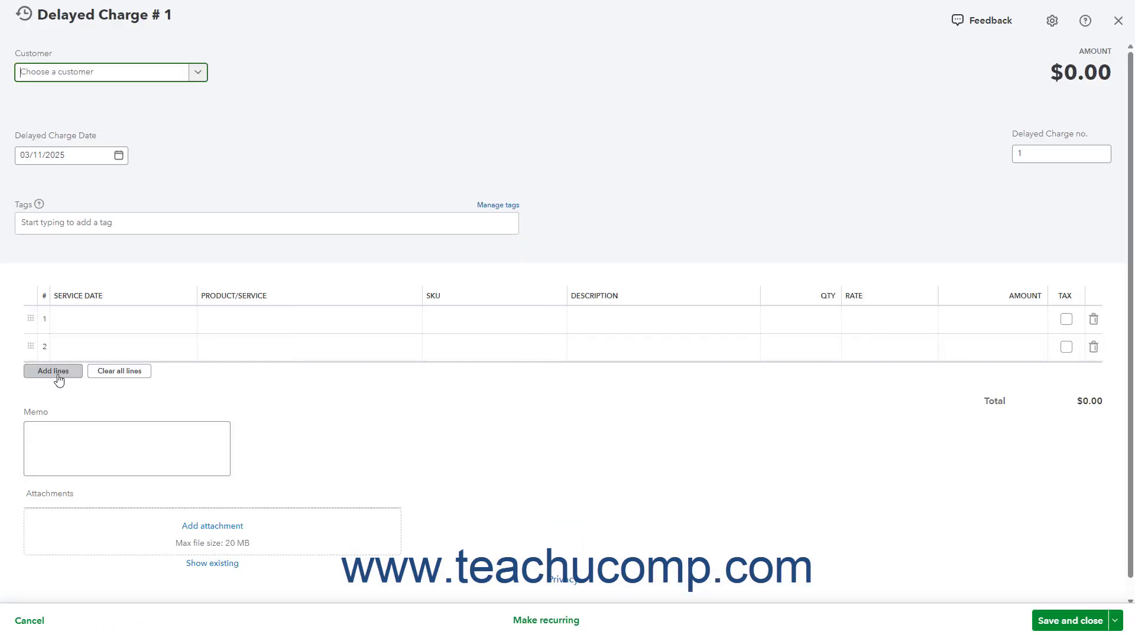
{"action": "left_click", "coordinate": [198, 72]}
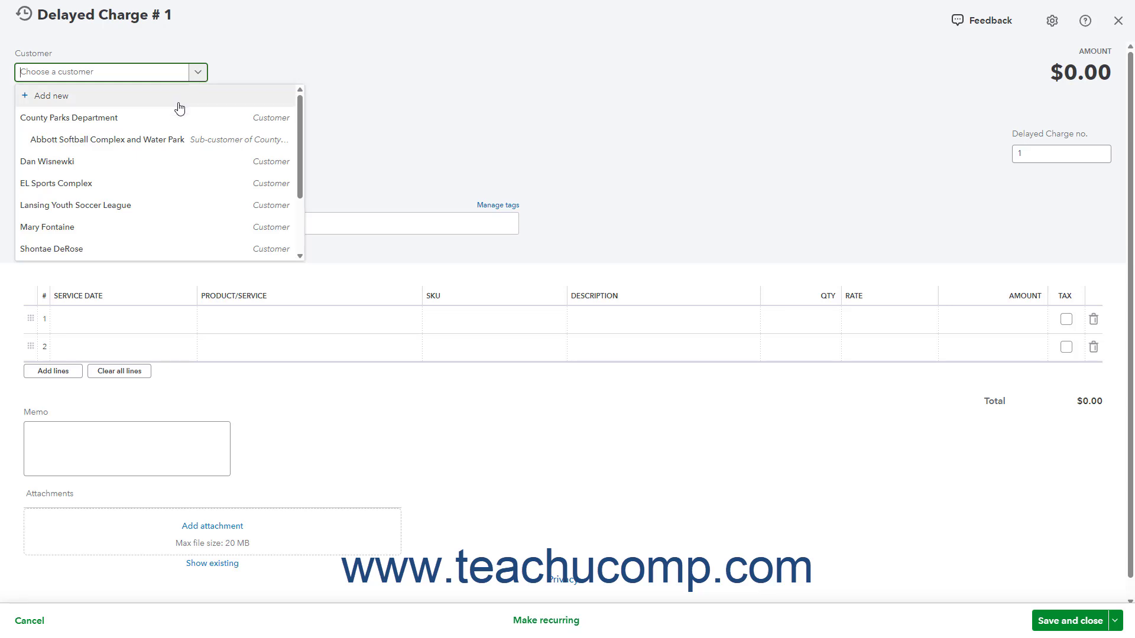
{"action": "left_click", "coordinate": [159, 124]}
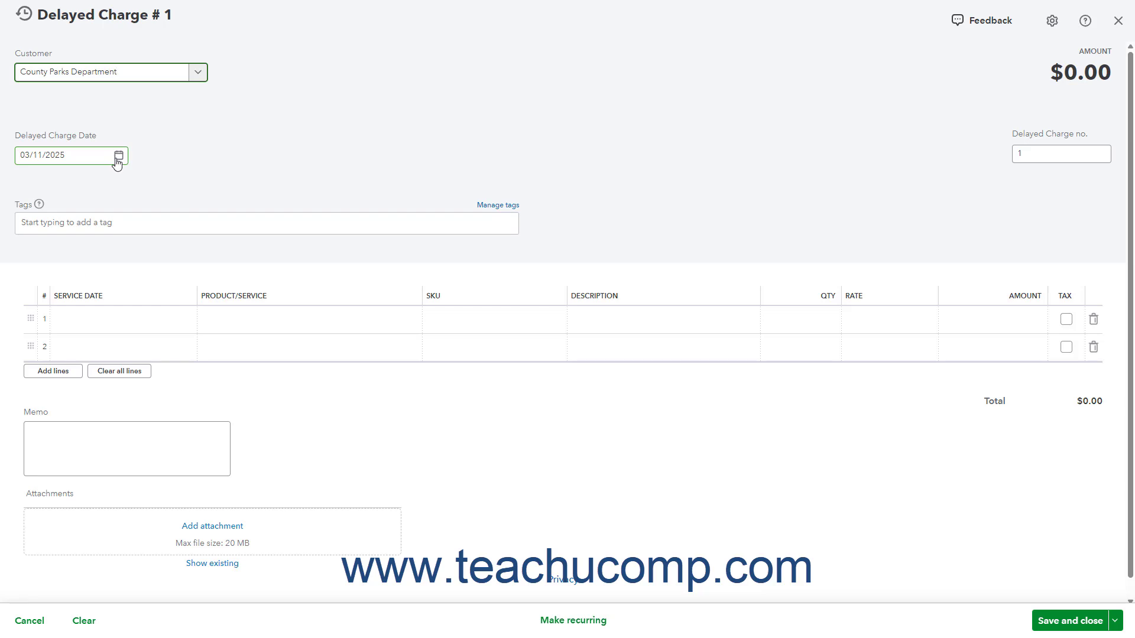
{"action": "left_click", "coordinate": [119, 157]}
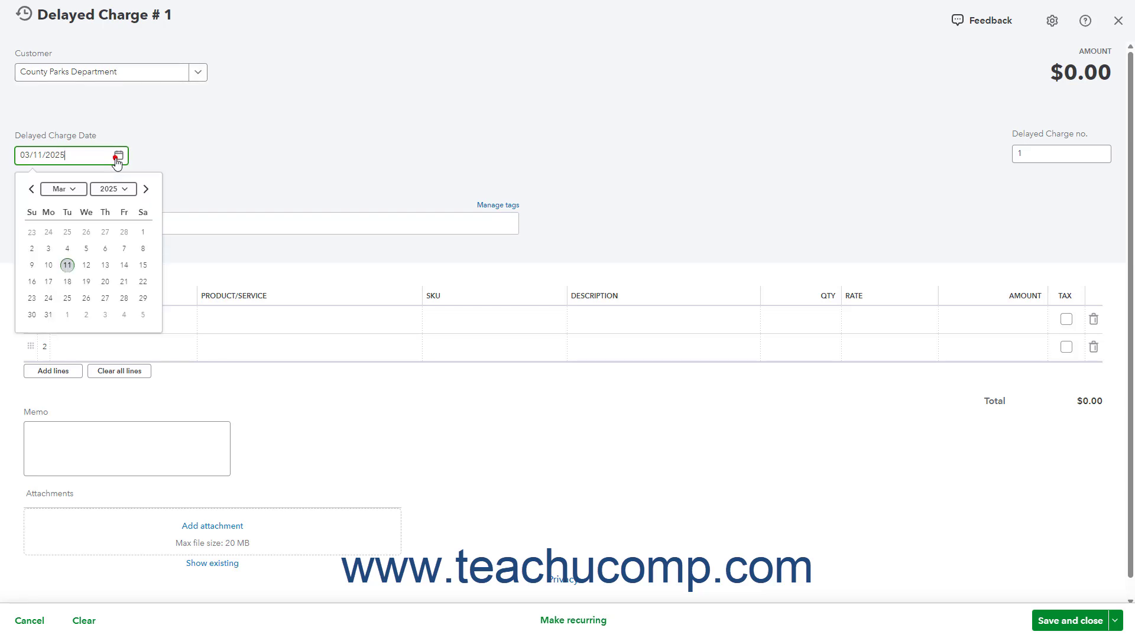
{"action": "left_click", "coordinate": [69, 249]}
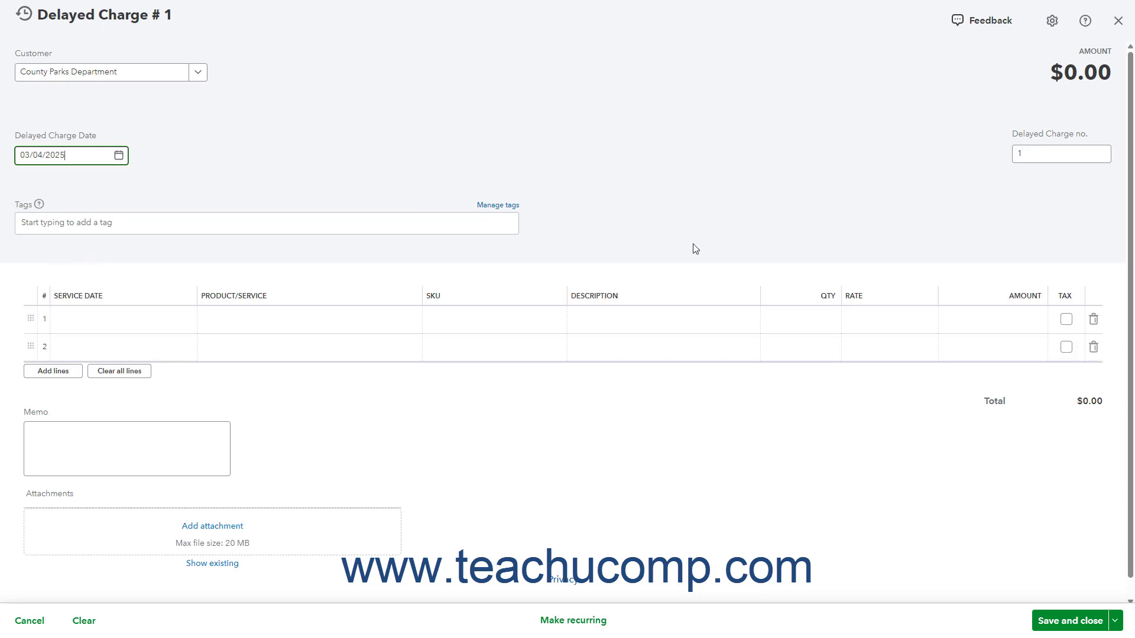
{"action": "left_click", "coordinate": [1032, 157]}
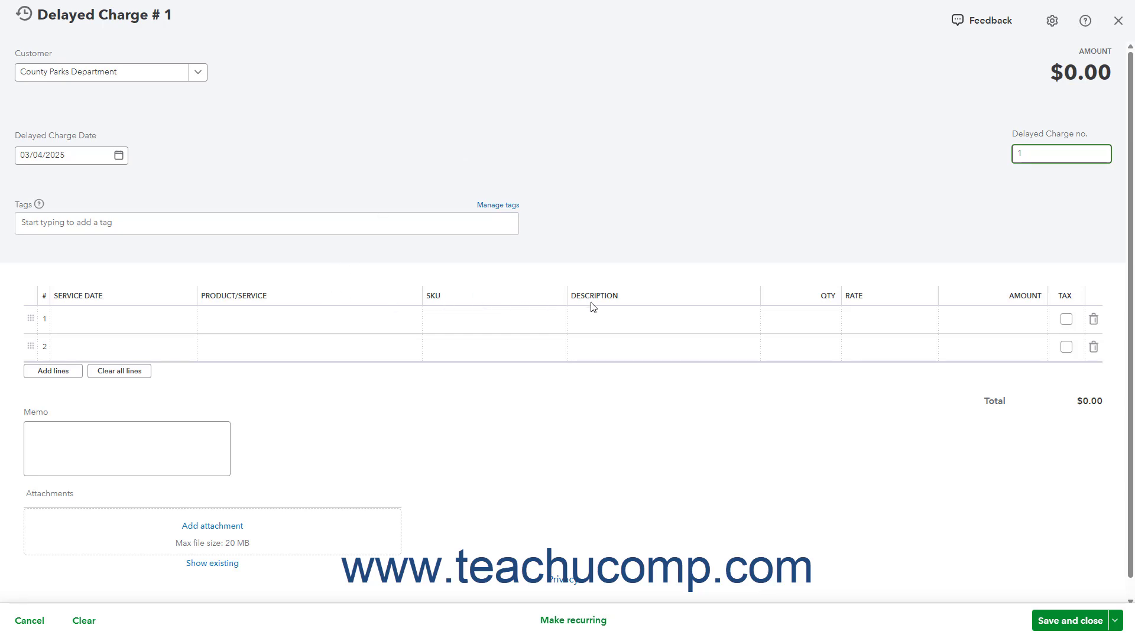
Fill the first charge line with service date 03/04/2025, Coaching Consultation Services - External, and quantity 2.
{"action": "left_click", "coordinate": [721, 313]}
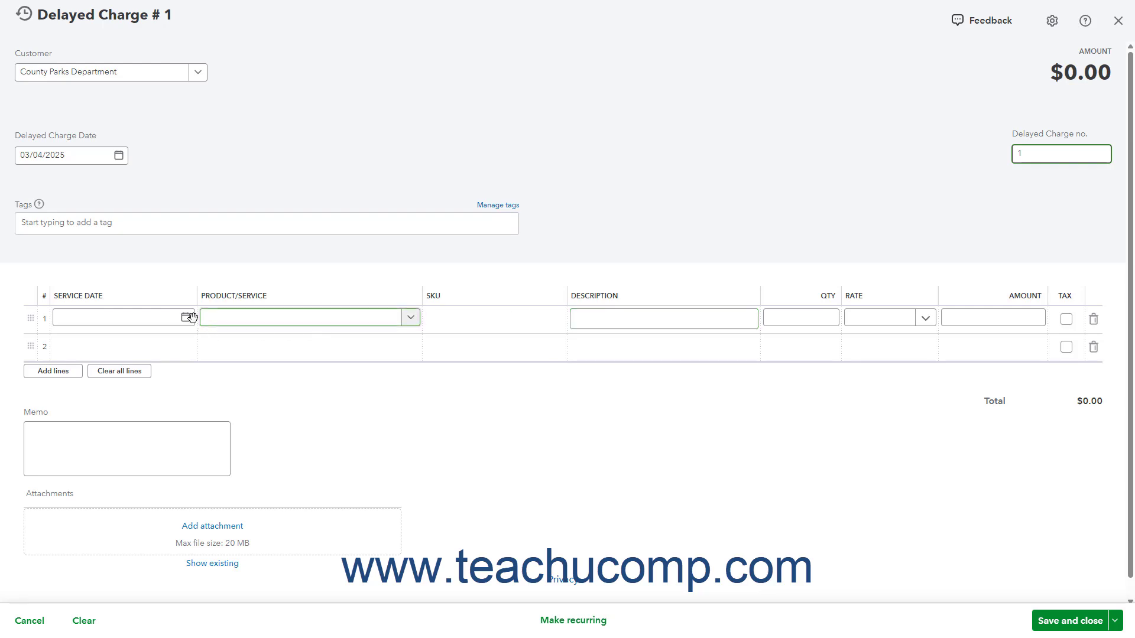
{"action": "left_click", "coordinate": [174, 320]}
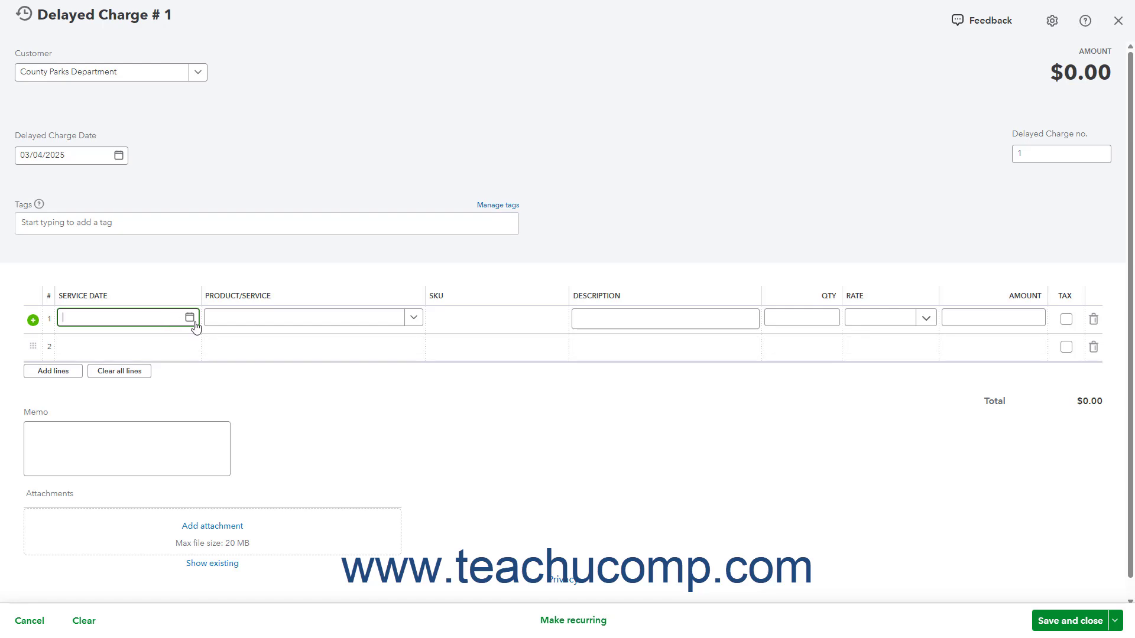
{"action": "left_click", "coordinate": [189, 319]}
{"action": "left_click", "coordinate": [110, 410]}
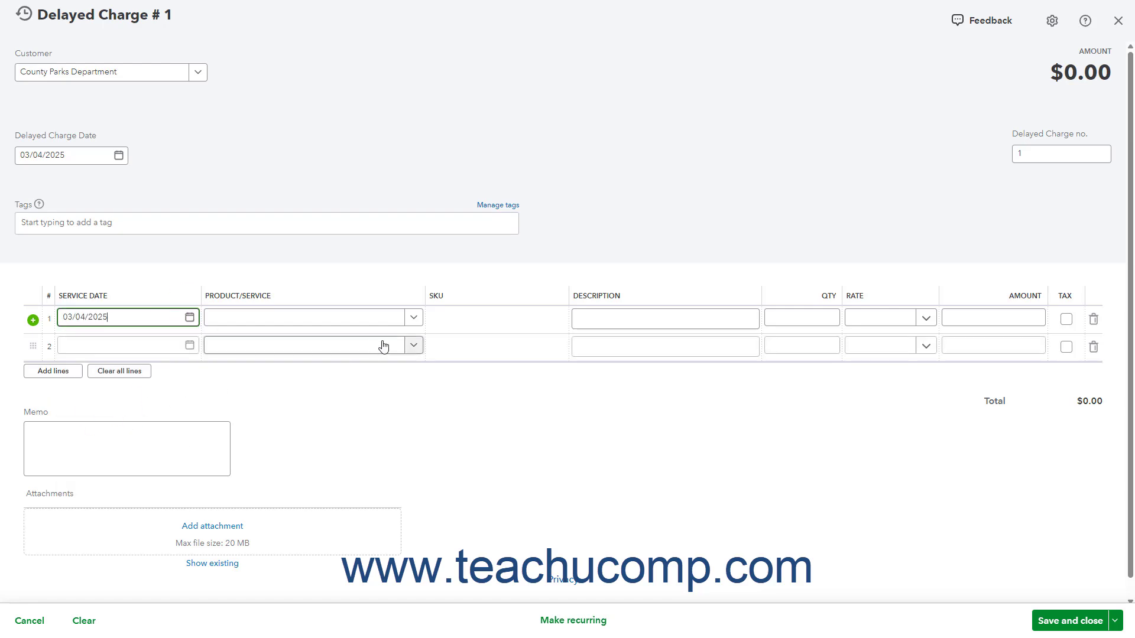
{"action": "left_click", "coordinate": [414, 318]}
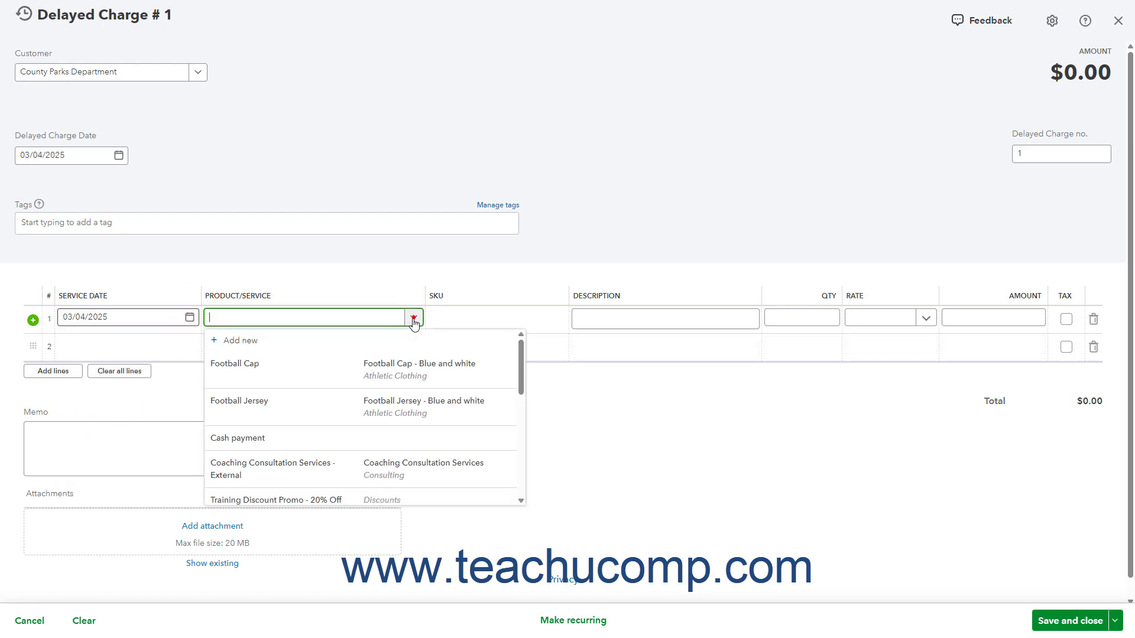
{"action": "left_click", "coordinate": [375, 467]}
{"action": "left_click", "coordinate": [812, 317]}
{"action": "double_click", "coordinate": [812, 317]}
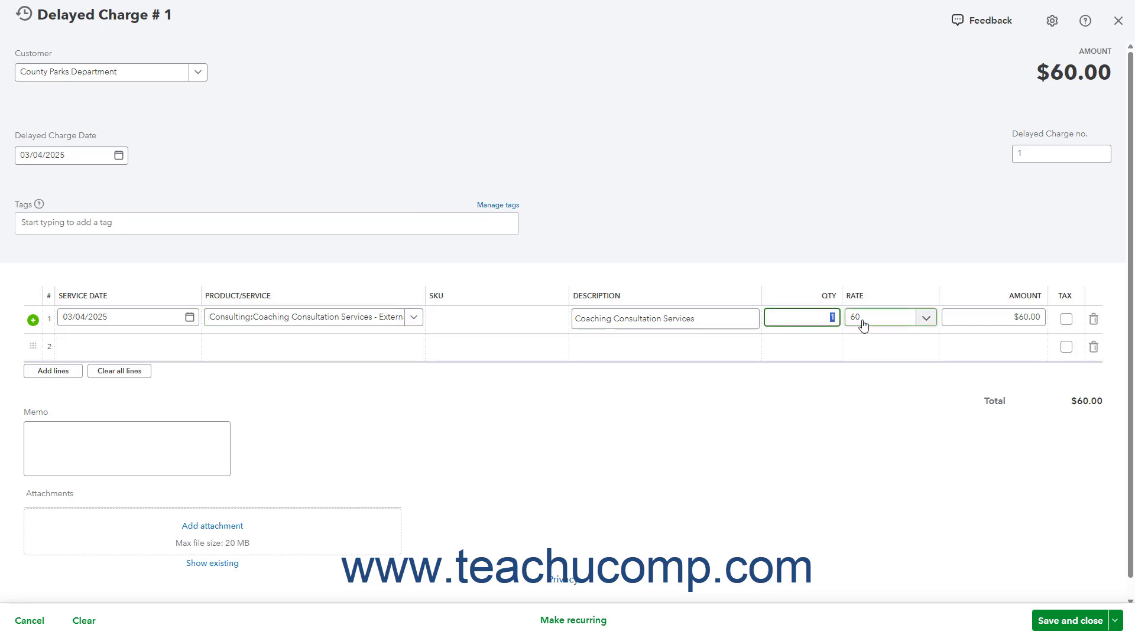
{"action": "type", "text": "2"}
{"action": "key", "text": "Tab"}
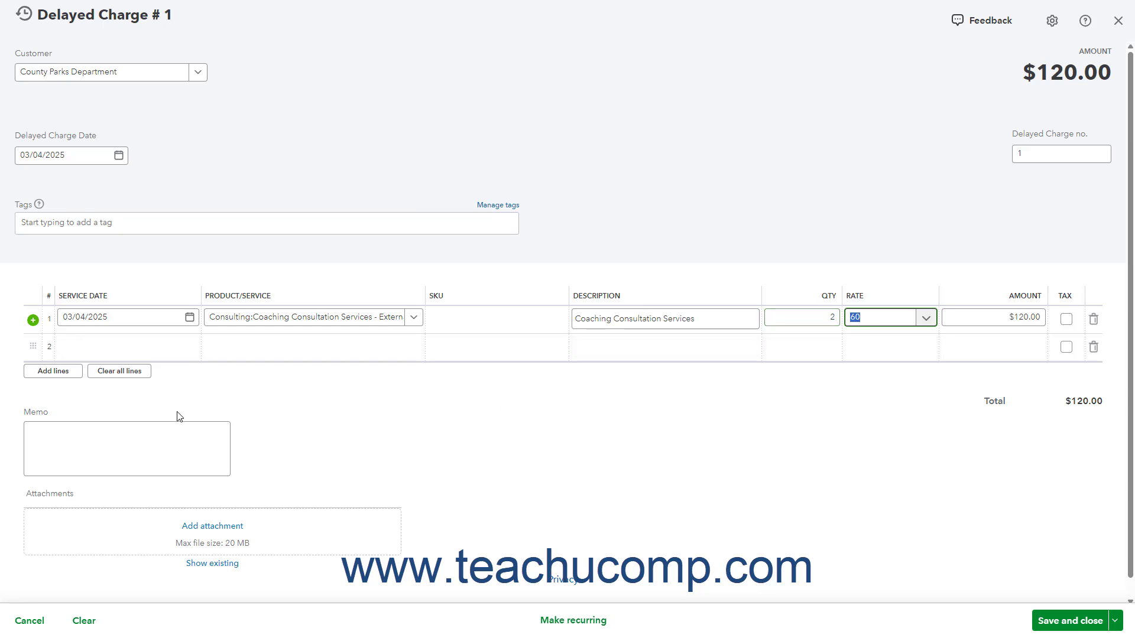
Save and close the delayed charge, leaving the memo blank.
{"action": "left_click", "coordinate": [125, 440]}
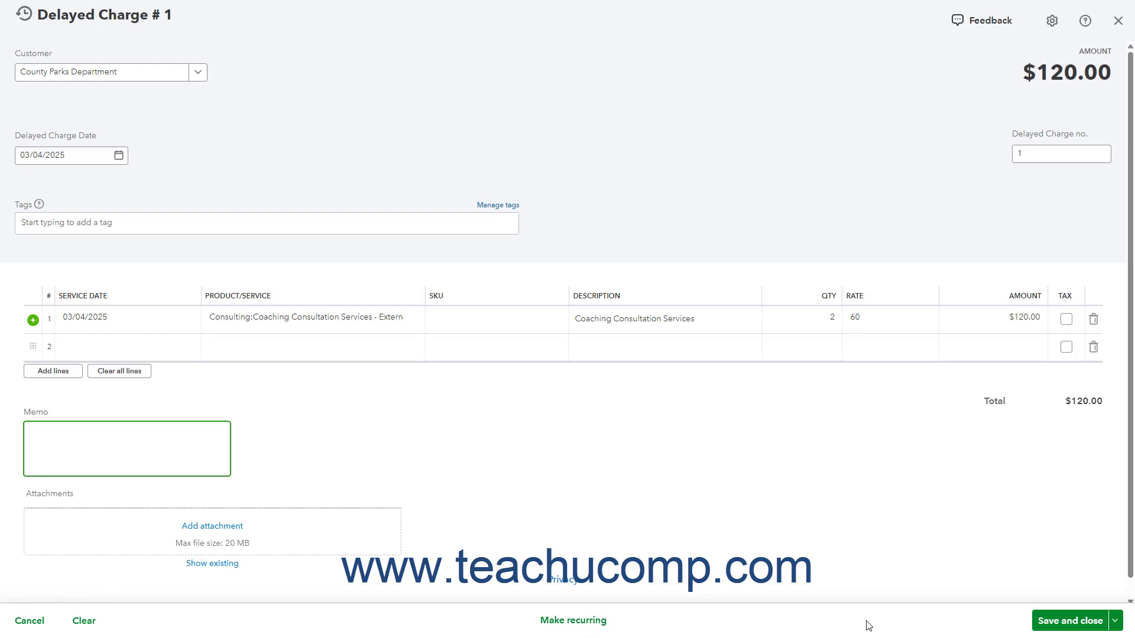
{"action": "left_click", "coordinate": [1115, 621]}
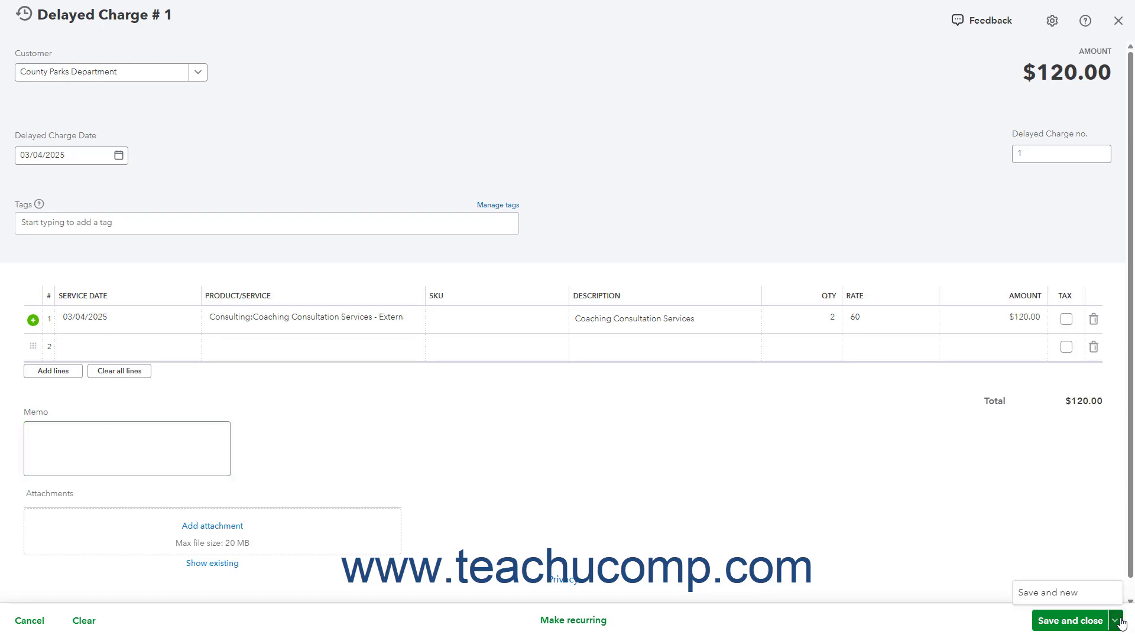
{"action": "left_click", "coordinate": [1118, 622]}
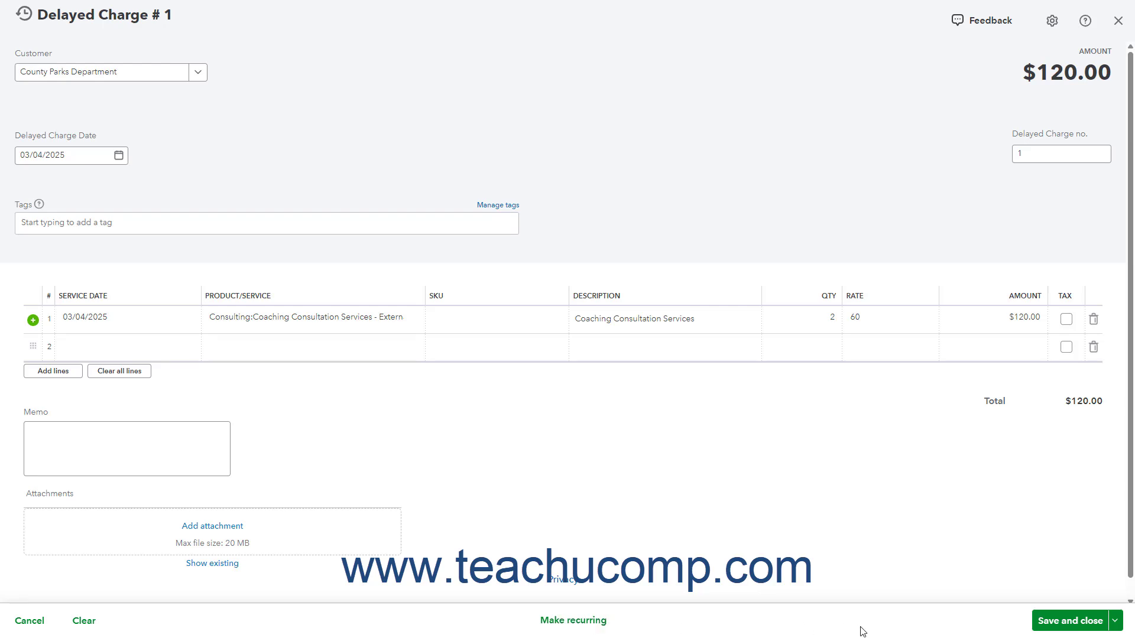
{"action": "left_click", "coordinate": [1084, 622]}
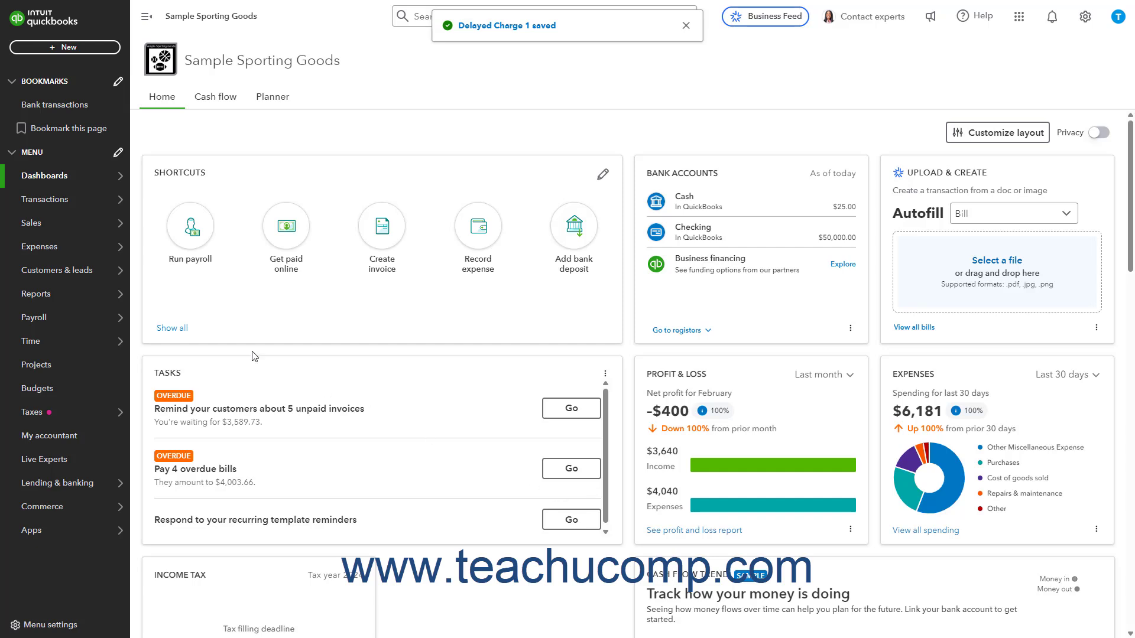
List the unbilled income among all sales transactions and start an invoice from the County Parks Department charge.
{"action": "mouse_move", "coordinate": [49, 228]}
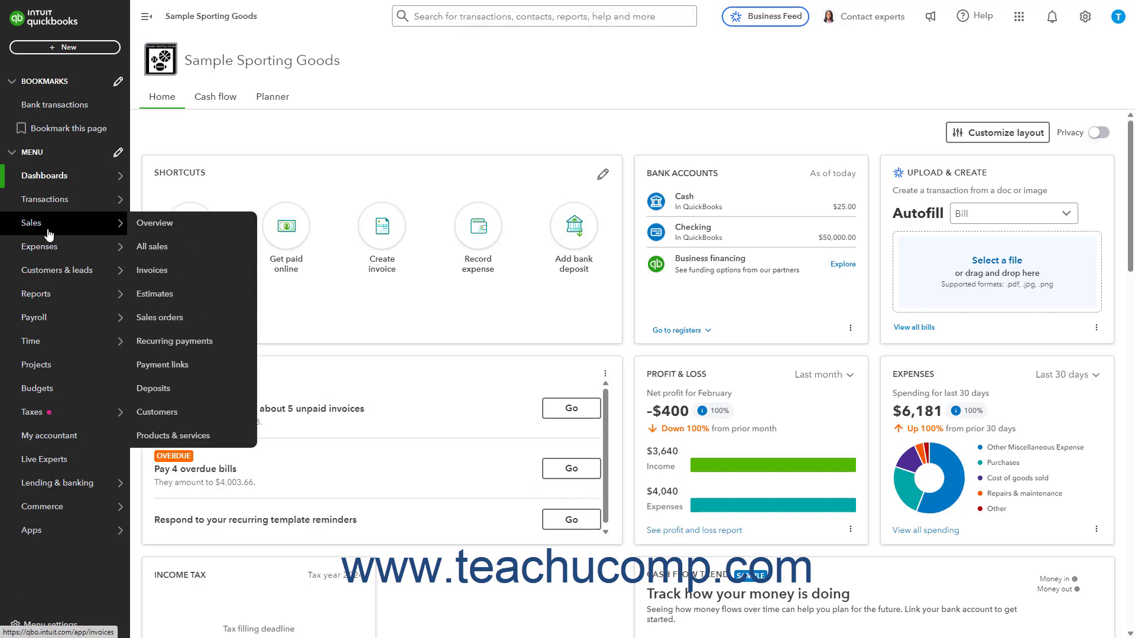
{"action": "left_click", "coordinate": [159, 248]}
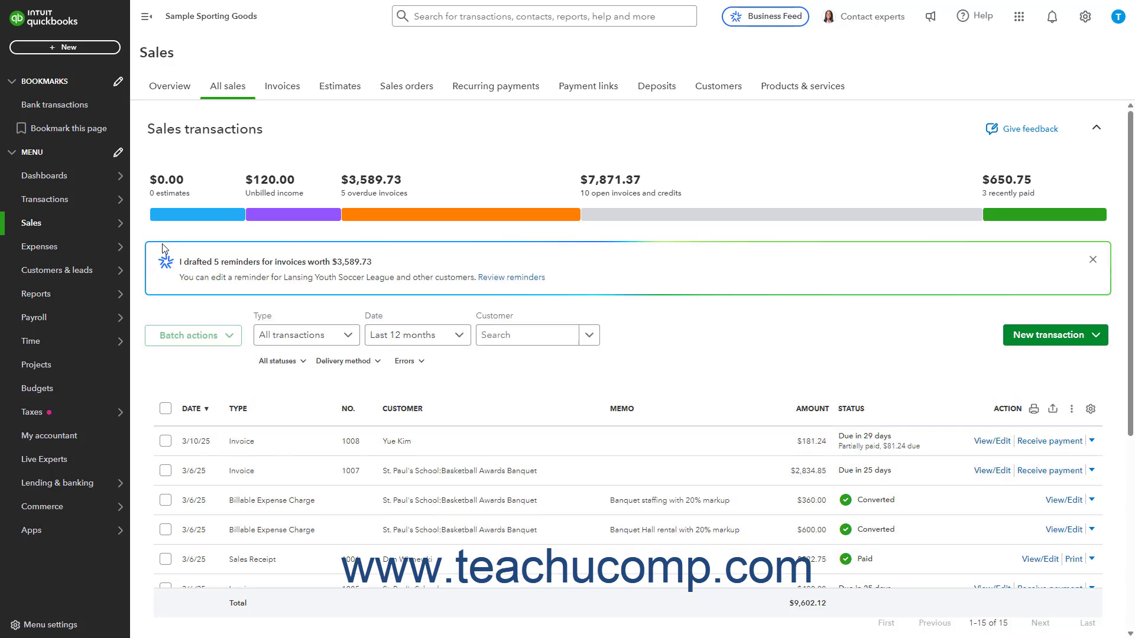
{"action": "left_click", "coordinate": [290, 216]}
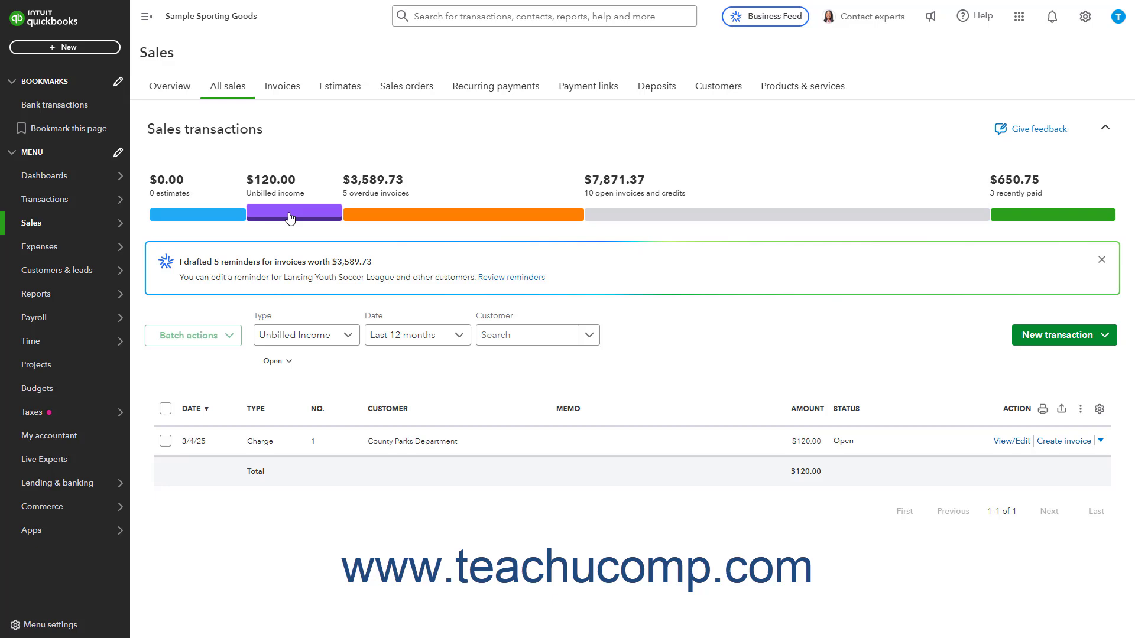
{"action": "left_click", "coordinate": [1058, 442]}
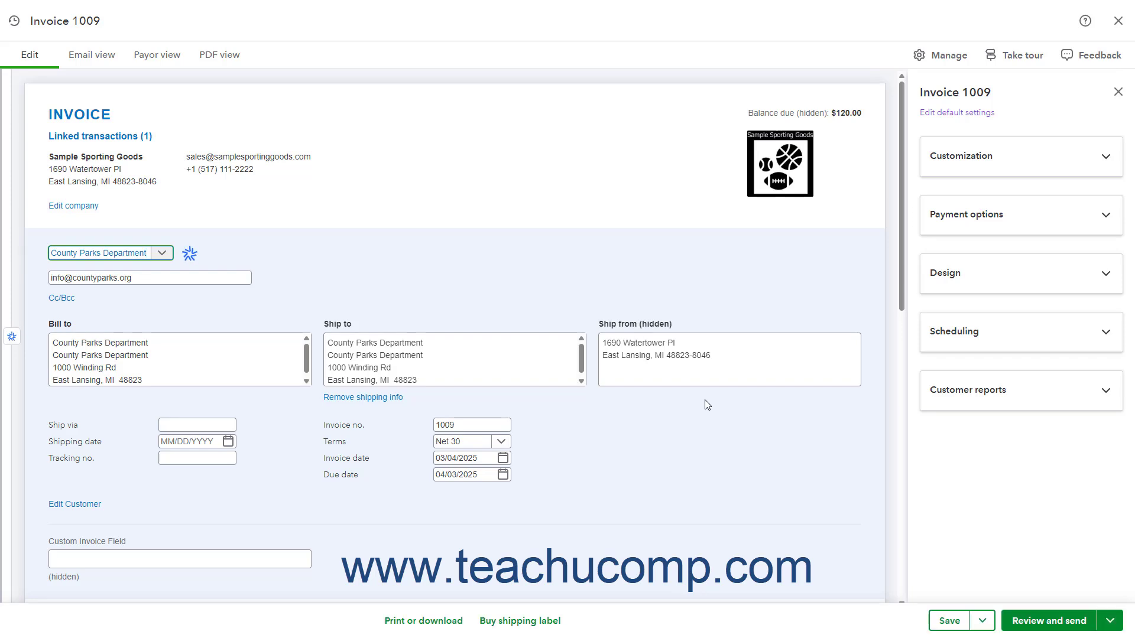
Open the delayed charge linked to the invoice's first line to view it, and close it.
{"action": "scroll", "coordinate": [706, 404], "scroll_direction": "down", "scroll_amount": 5}
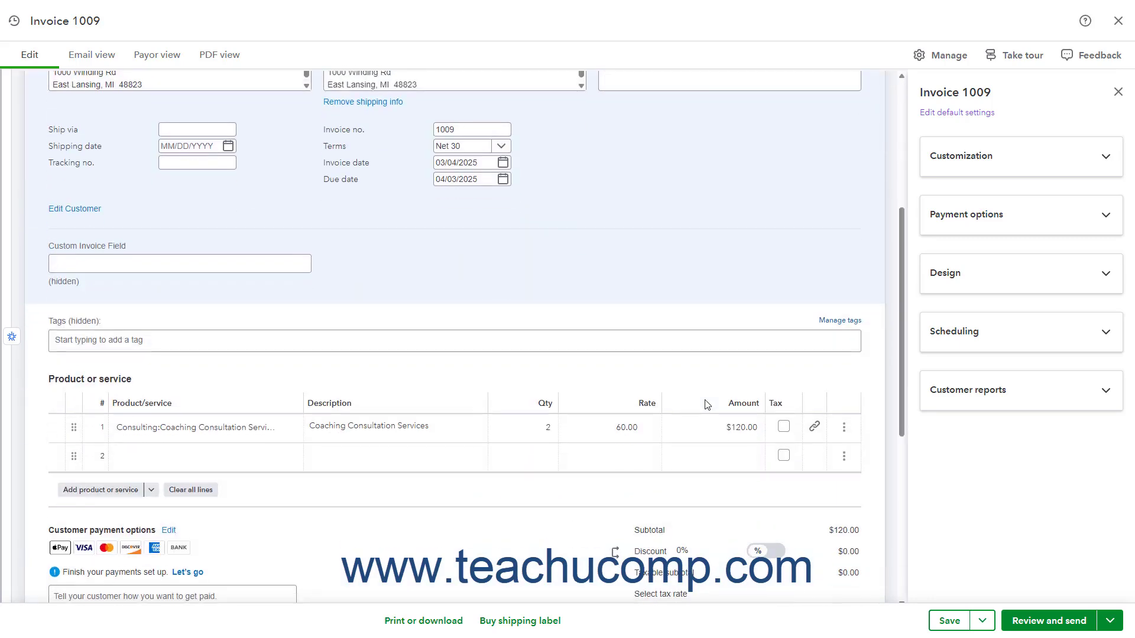
{"action": "left_click", "coordinate": [816, 436]}
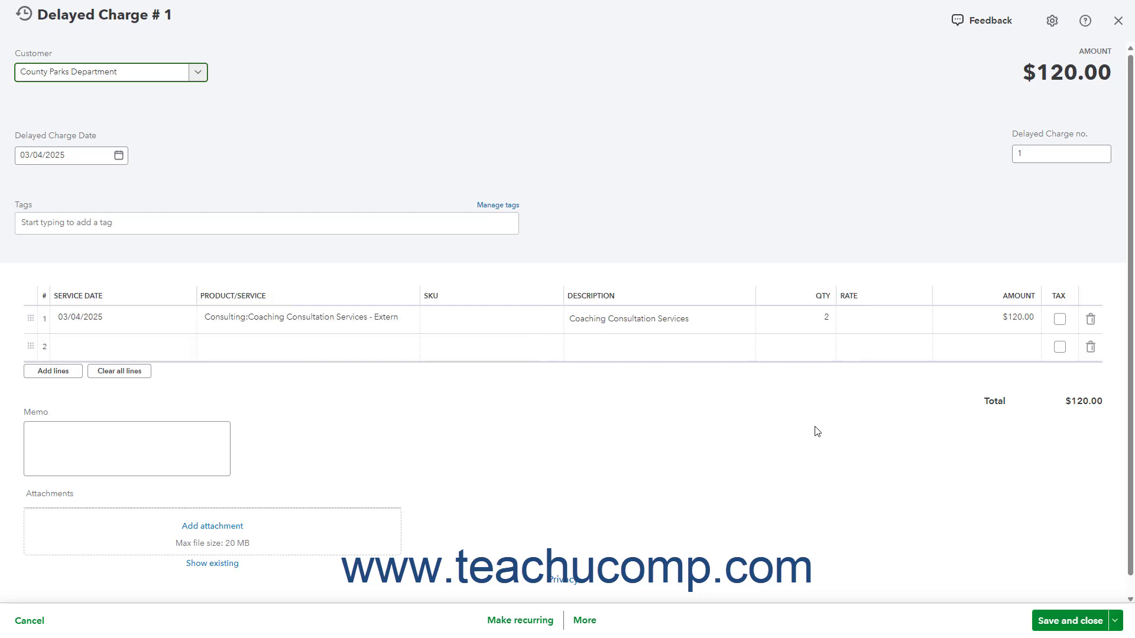
{"action": "left_click", "coordinate": [1118, 21]}
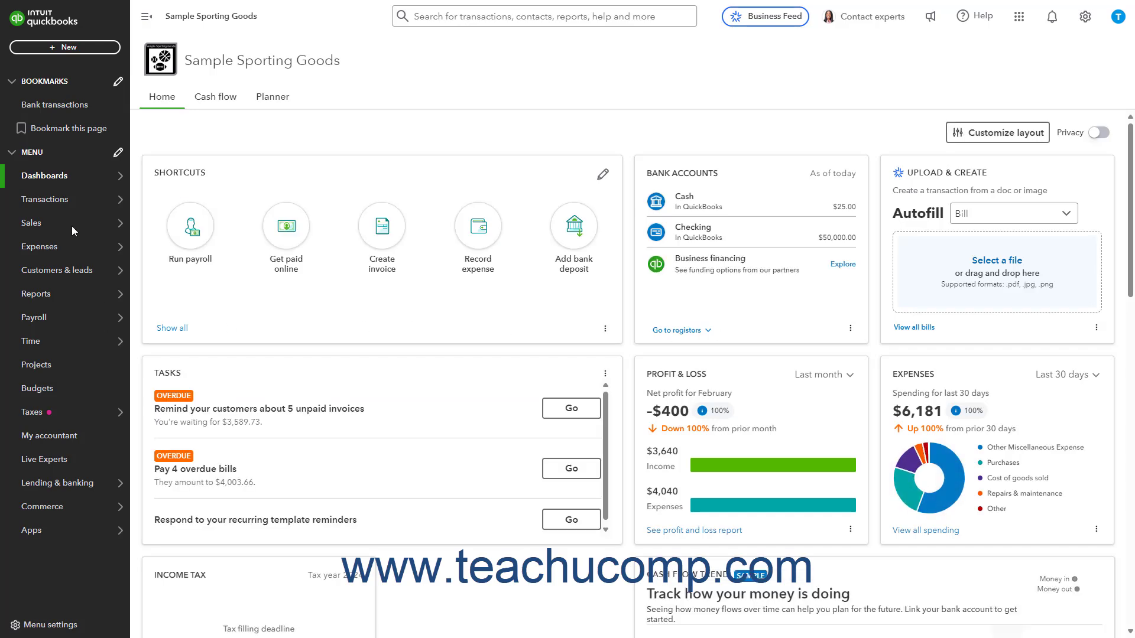
Filter all sales to unbilled income again and create an invoice from County Parks Department's open delayed charge.
{"action": "left_click", "coordinate": [168, 247]}
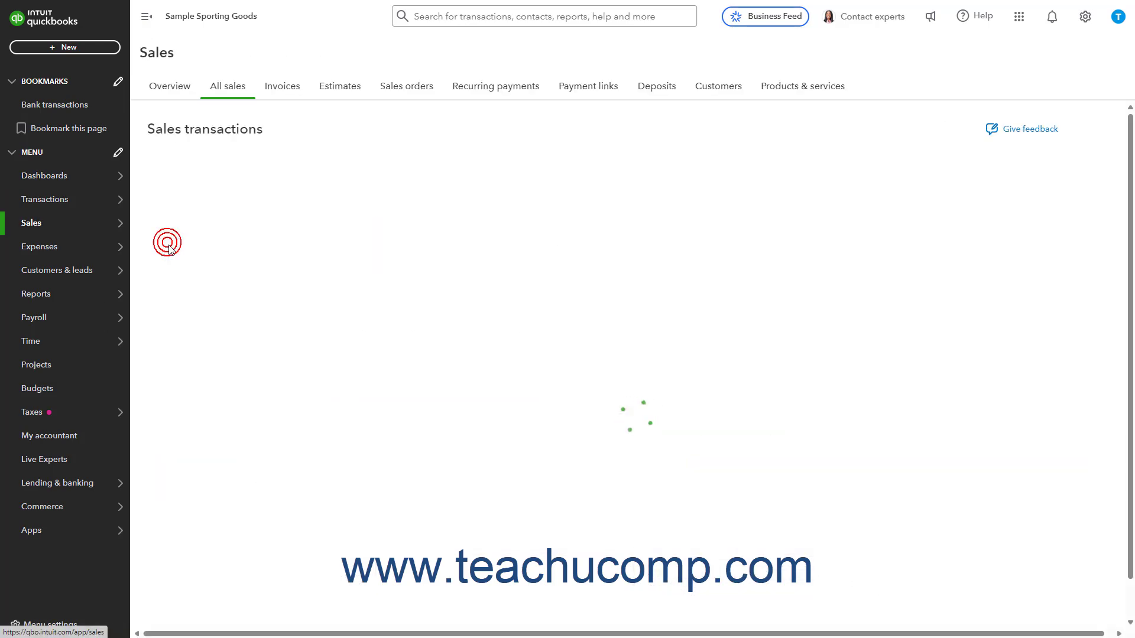
{"action": "left_click", "coordinate": [320, 218]}
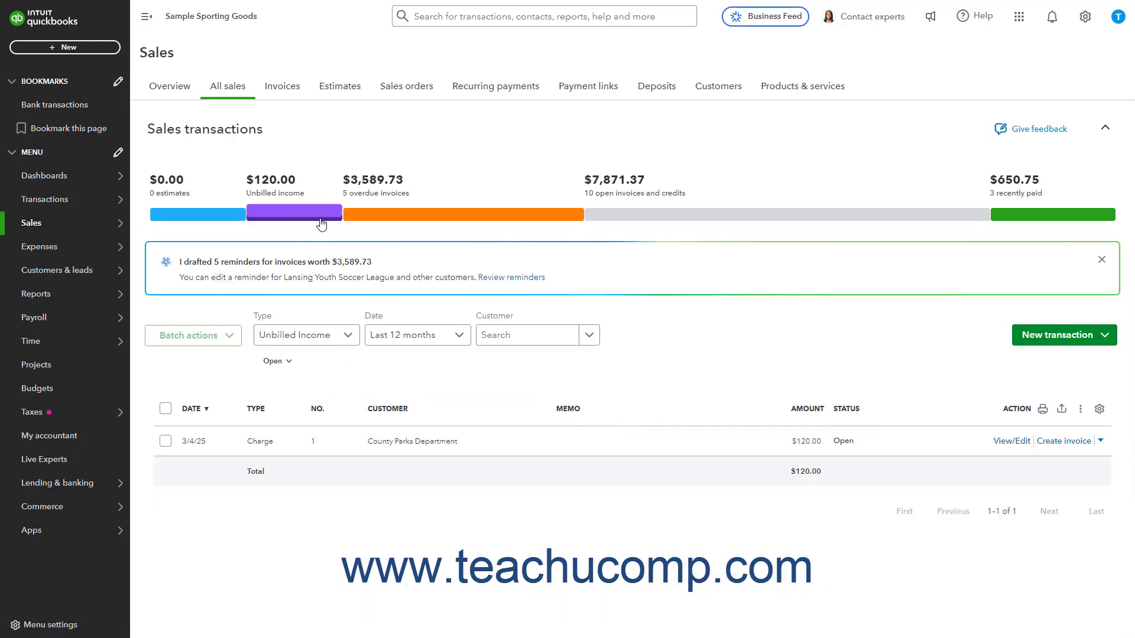
{"action": "left_click", "coordinate": [1058, 443]}
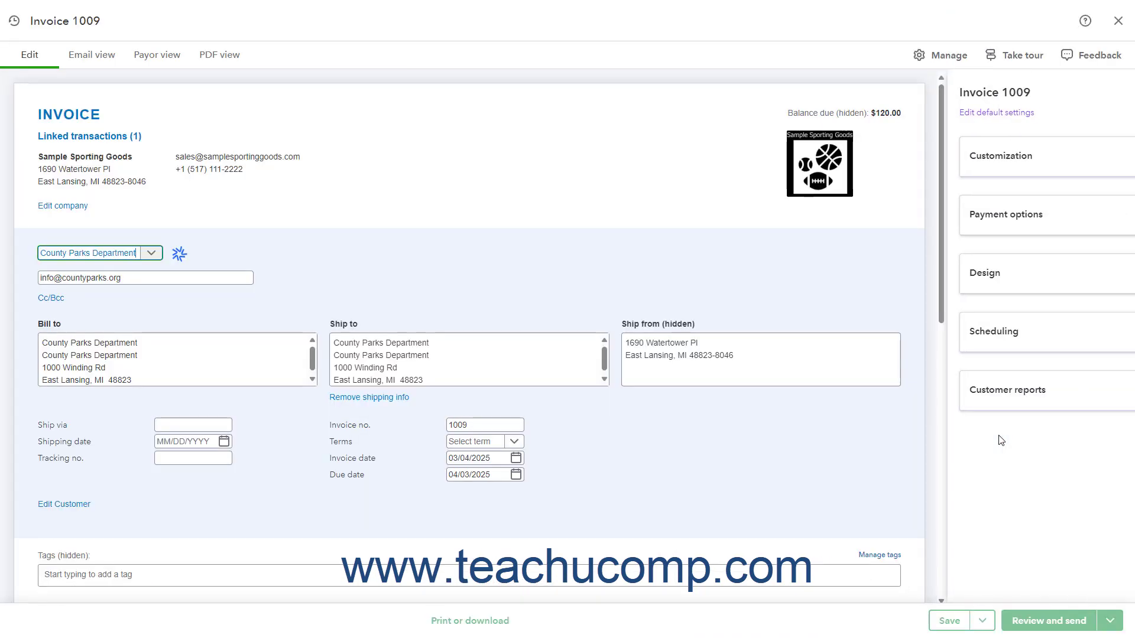
Add Football Jersey with quantity 5 as the second invoice line, and save and close the invoice.
{"action": "scroll", "coordinate": [838, 453], "scroll_direction": "down", "scroll_amount": 3}
{"action": "scroll", "coordinate": [840, 455], "scroll_direction": "down", "scroll_amount": 1}
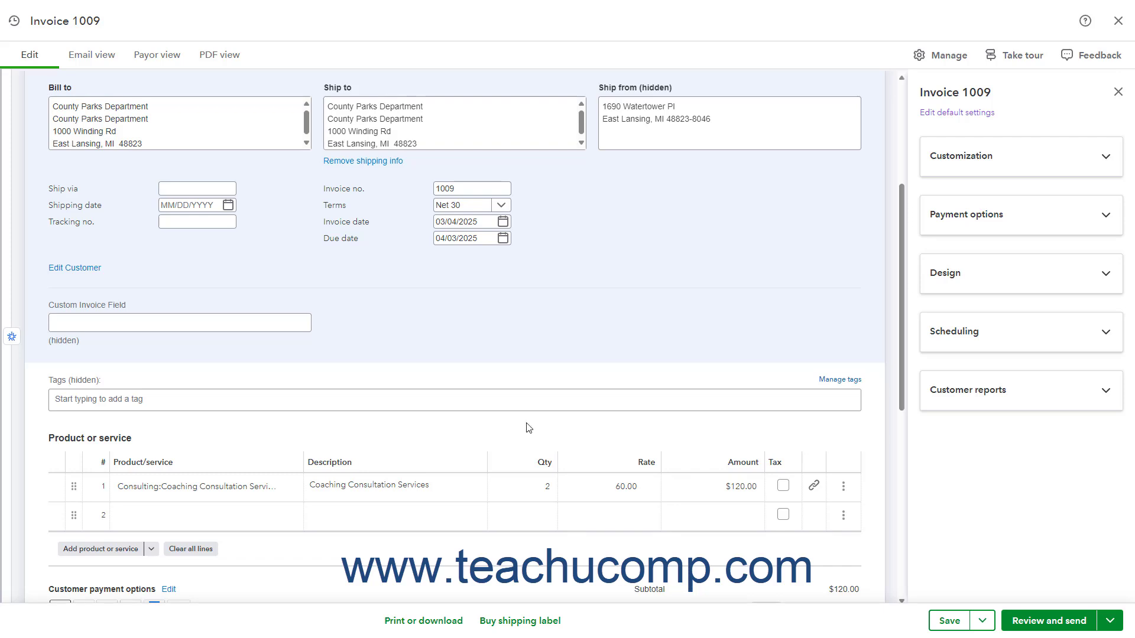
{"action": "scroll", "coordinate": [325, 400], "scroll_direction": "down", "scroll_amount": 2}
{"action": "left_click", "coordinate": [293, 399]}
{"action": "left_click", "coordinate": [293, 397]}
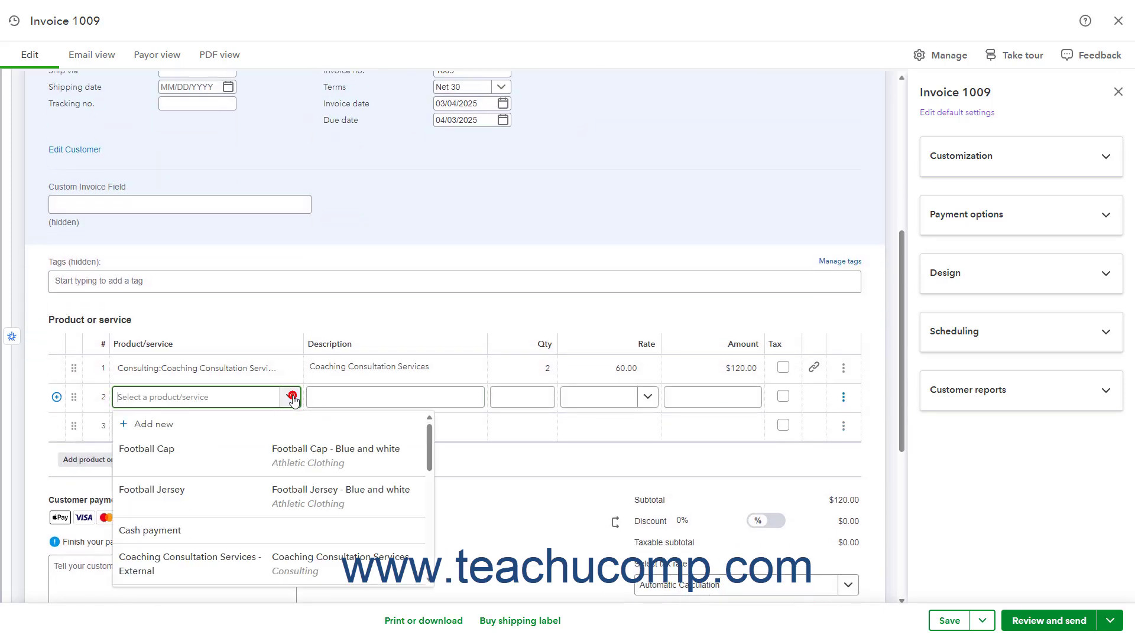
{"action": "left_click", "coordinate": [271, 492]}
{"action": "left_click", "coordinate": [525, 397]}
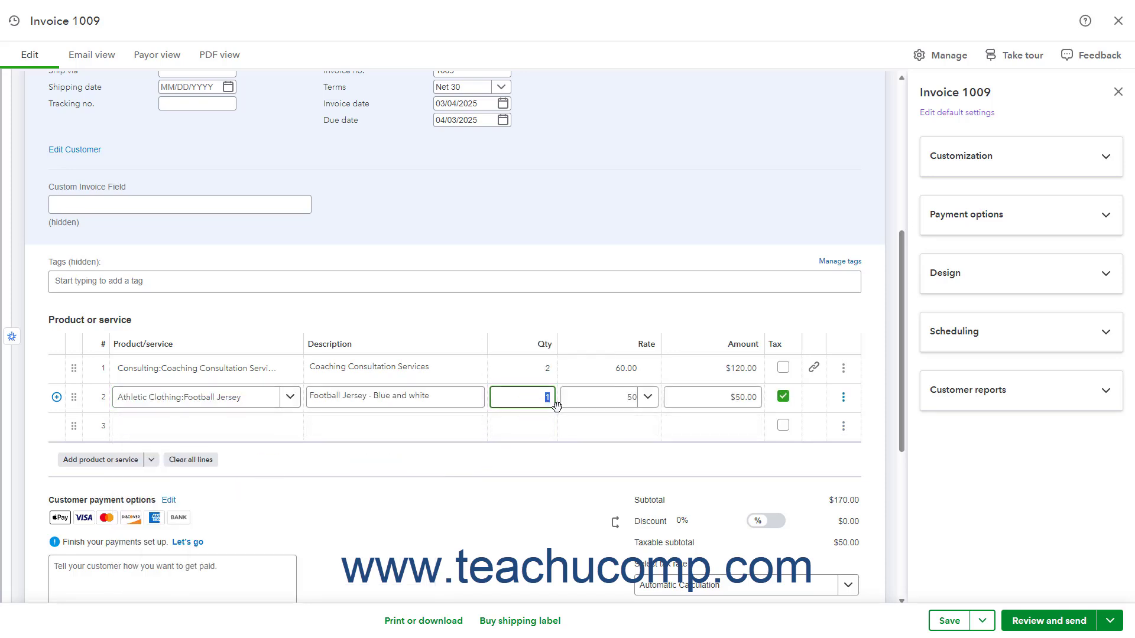
{"action": "type", "text": "5"}
{"action": "key", "text": "Tab"}
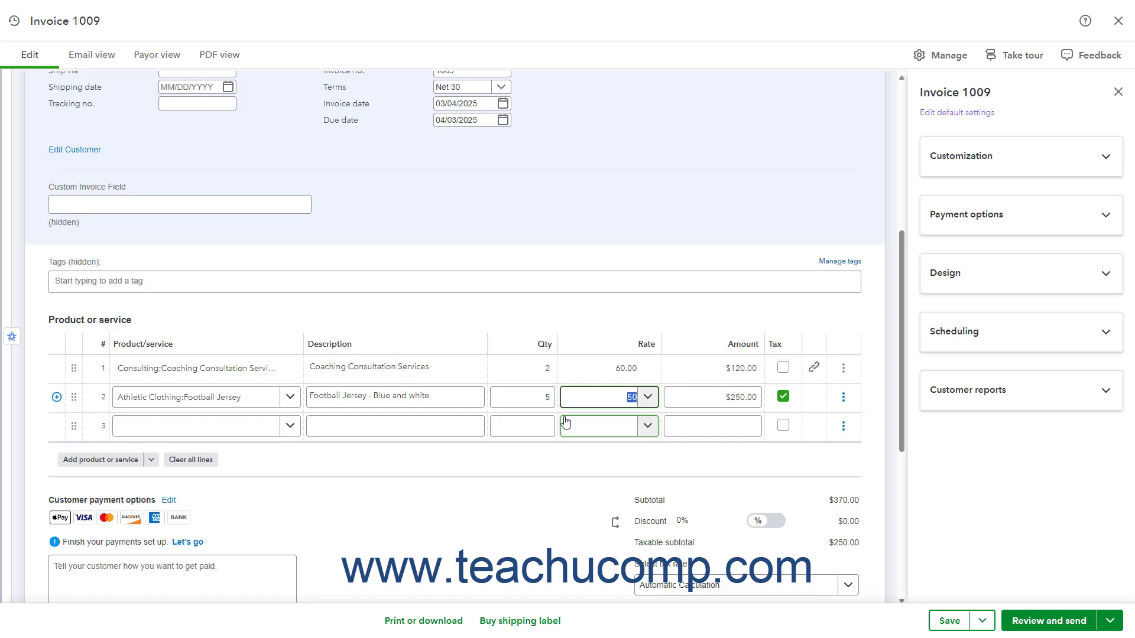
{"action": "left_click", "coordinate": [984, 623]}
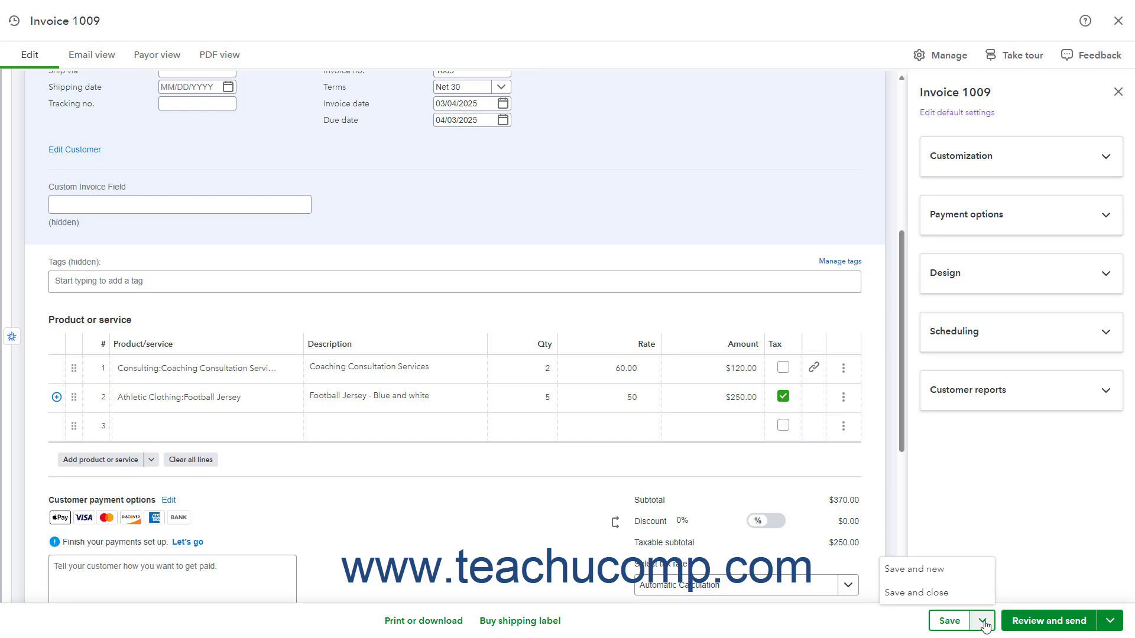
{"action": "left_click", "coordinate": [958, 593]}
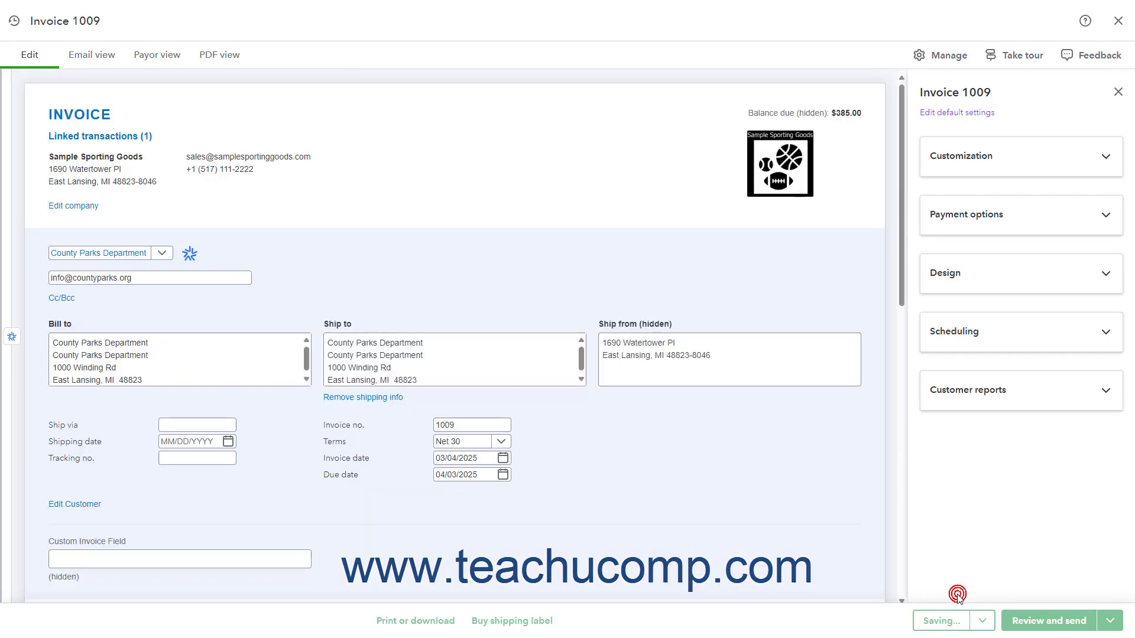